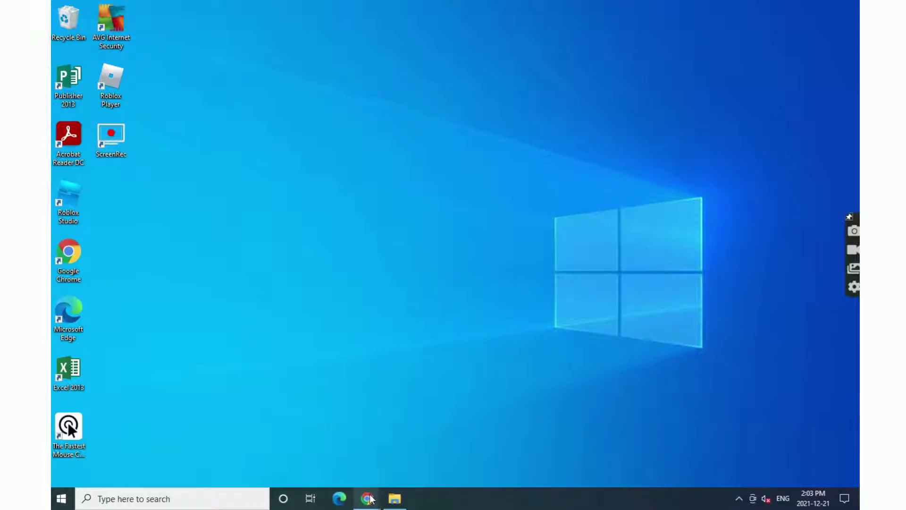
- Bring Chrome forward and search Google for 'ontario vaccine proof'
mouse_move(367, 498)
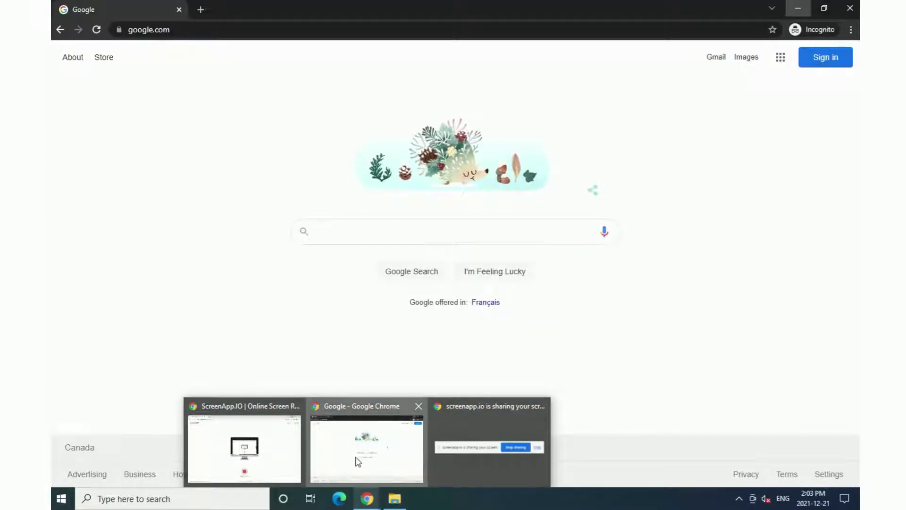
click(358, 461)
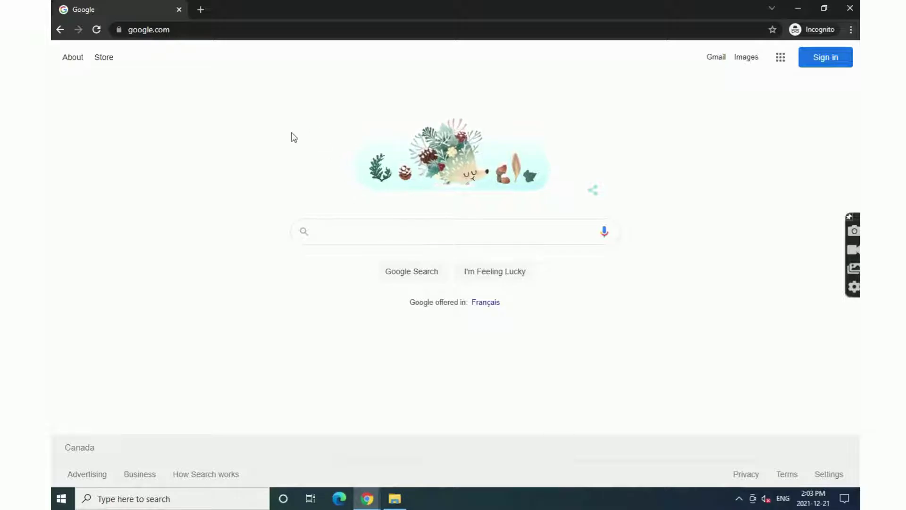
mouse_move(371, 506)
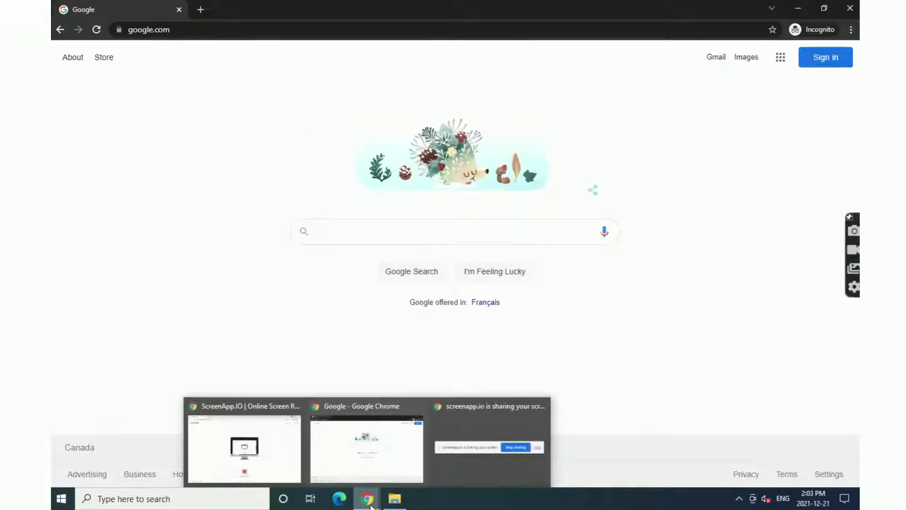
click(352, 227)
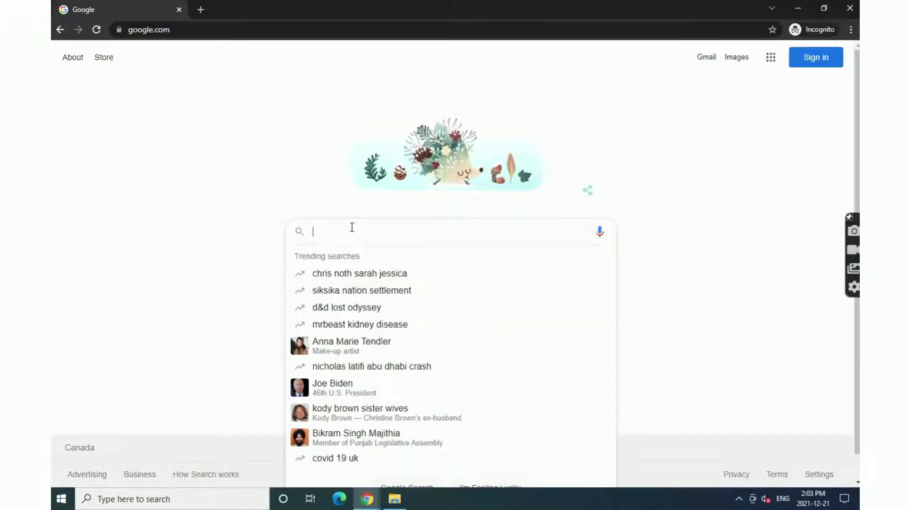
text(onta)
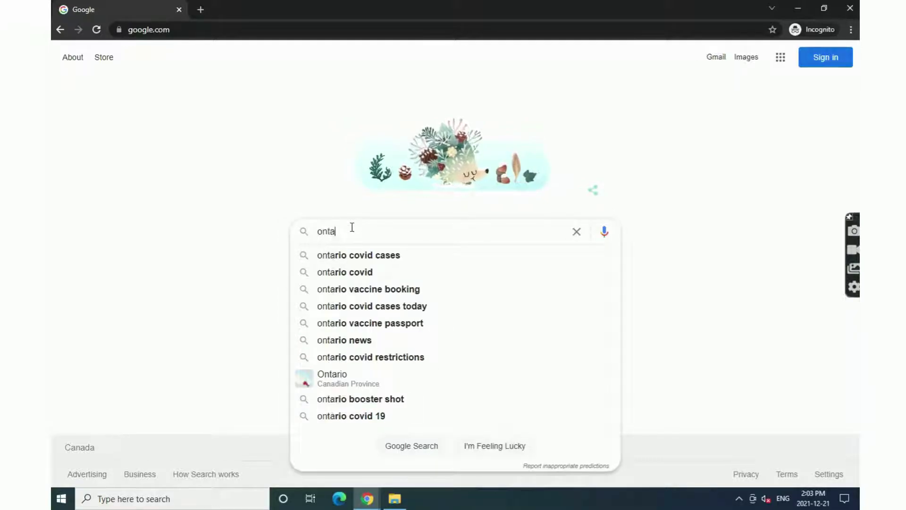
text(rio vaccin)
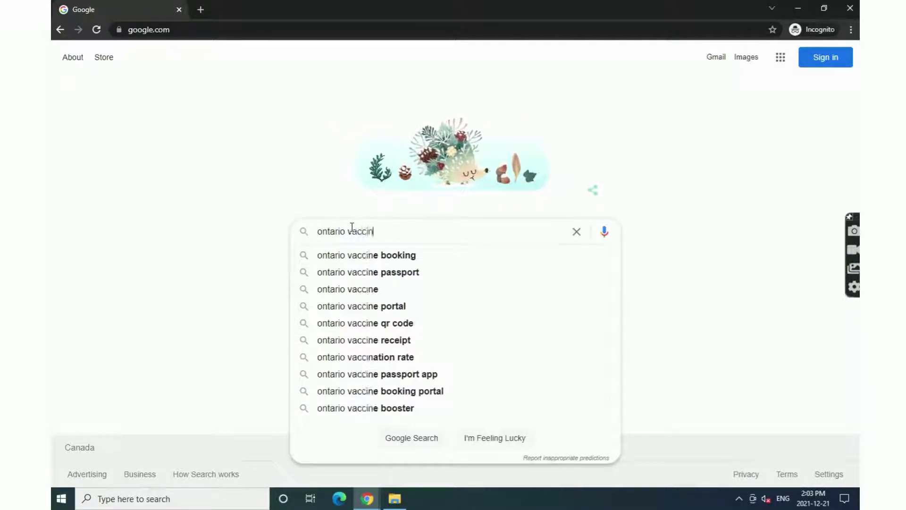
text(e proof)
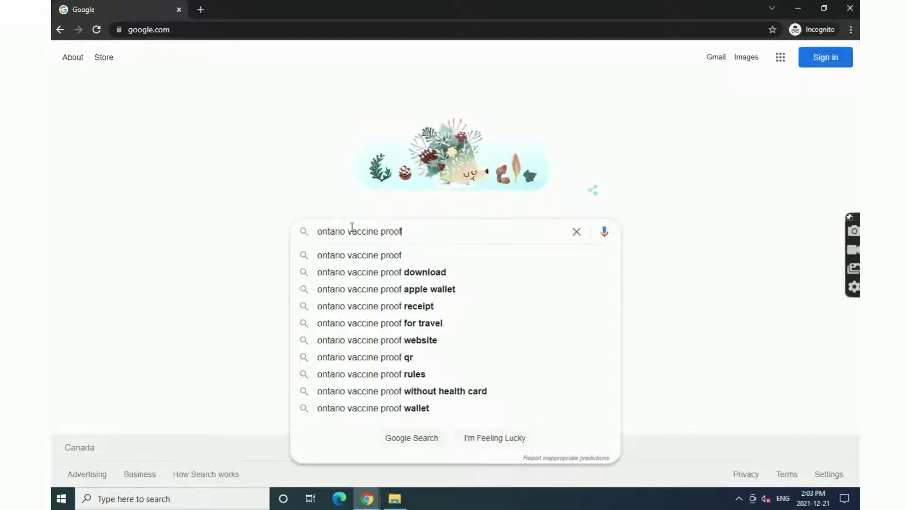
key(Return)
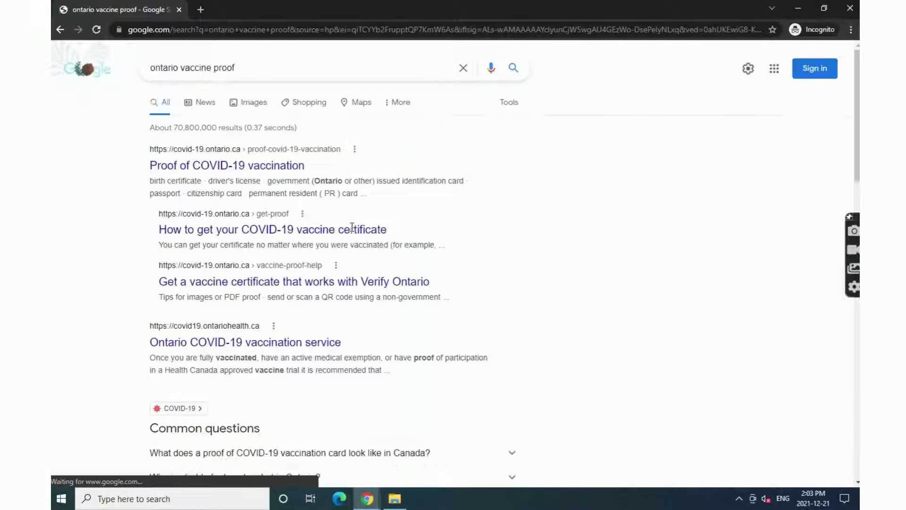
scroll(525, 217, down, 8)
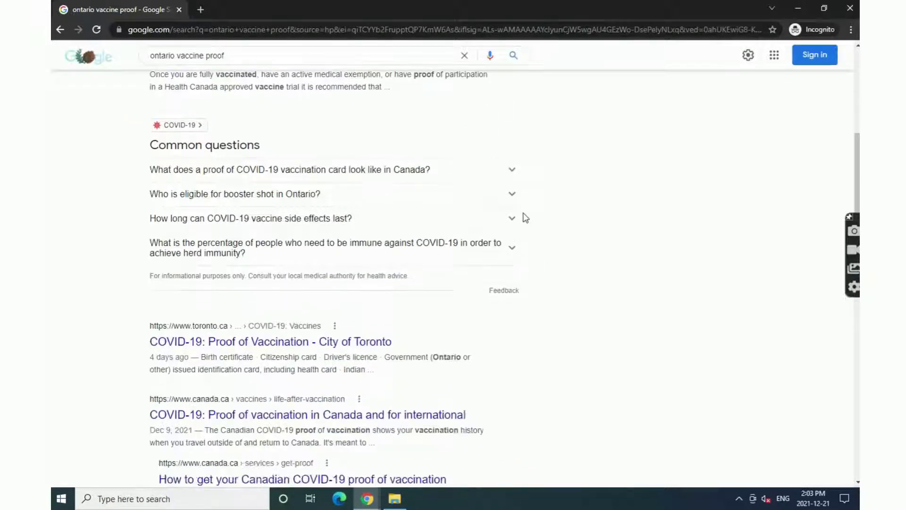
scroll(571, 254, up, 8)
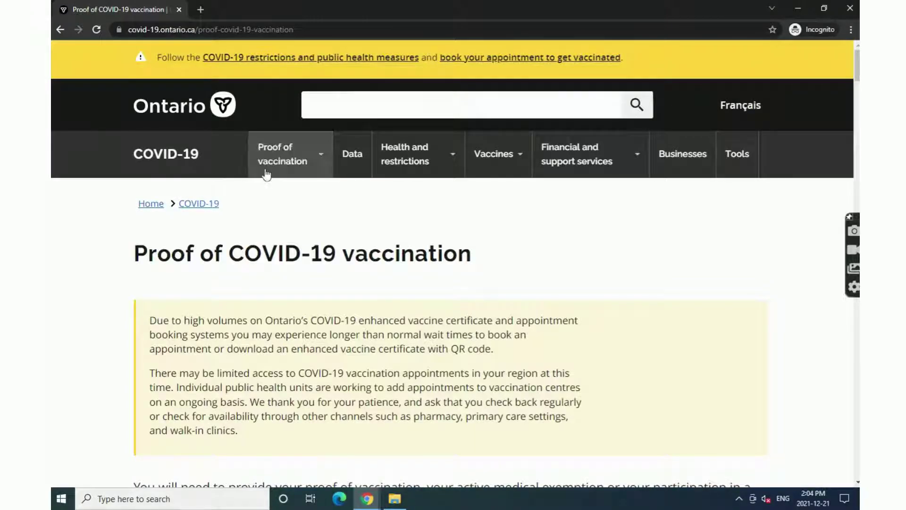
- Follow the 'Download your vaccine certificate' button on the Proof of COVID-19 vaccination page
scroll(486, 284, down, 3)
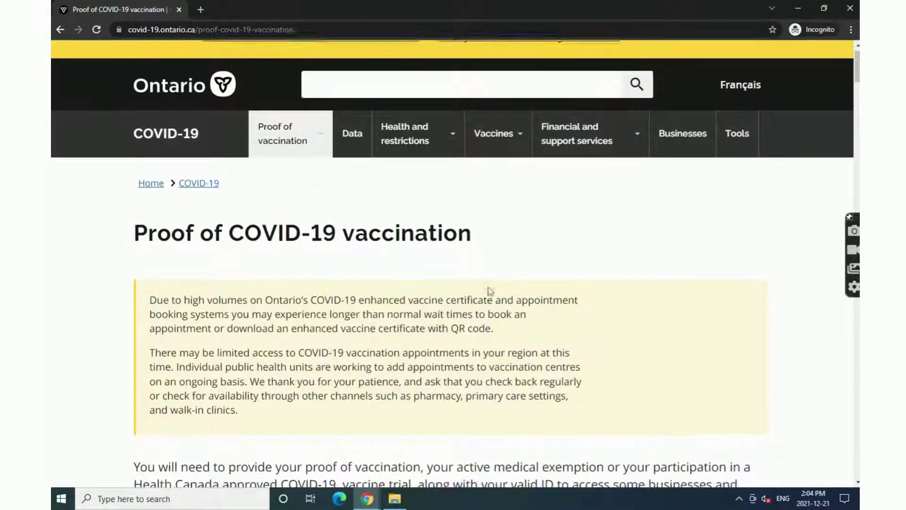
scroll(488, 286, down, 2)
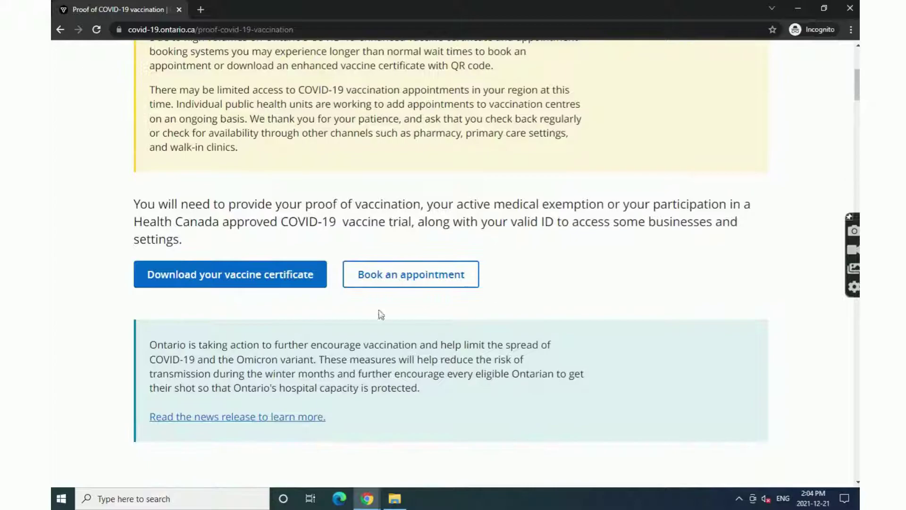
click(284, 286)
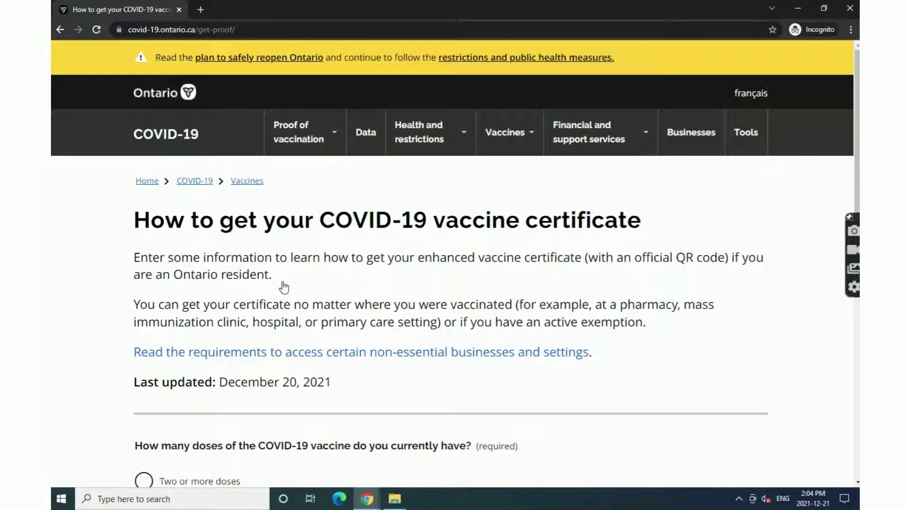
- Answer 'Two or more doses' and 'Yes' to all doses received in Ontario
scroll(497, 287, down, 3)
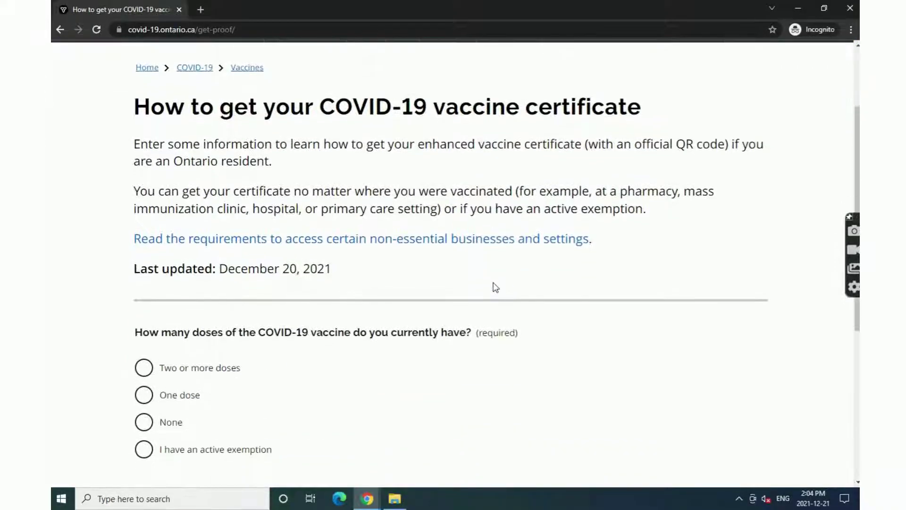
scroll(496, 287, down, 1)
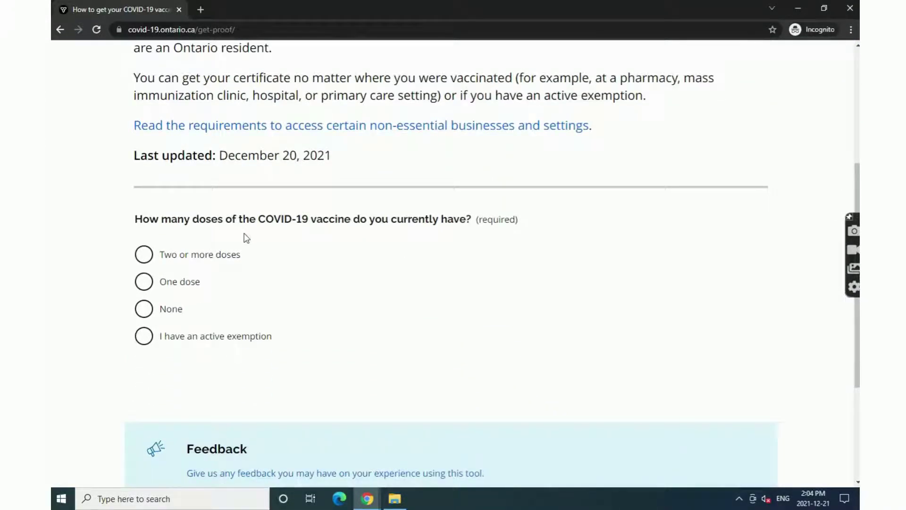
scroll(246, 237, down, 1)
click(219, 202)
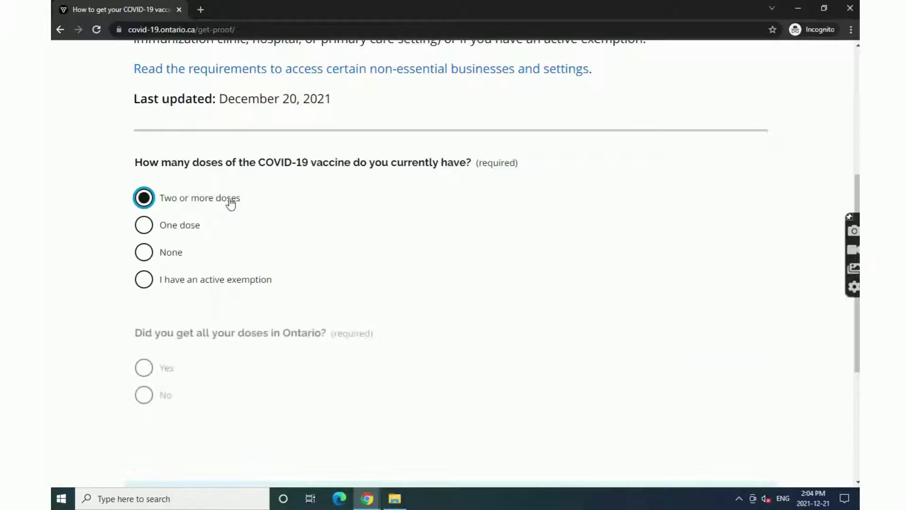
scroll(332, 202, down, 2)
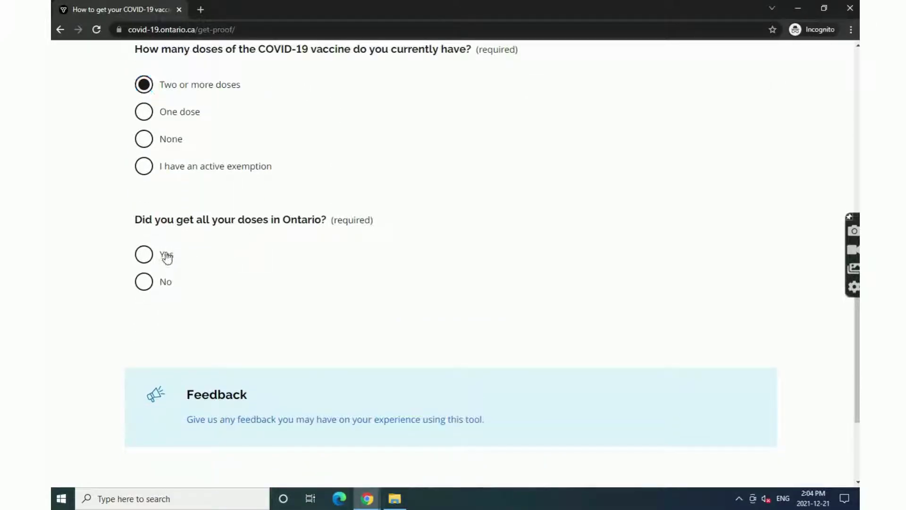
click(166, 254)
- Choose 'Green Ontario photo health card', answer 'No' to Indigenous identity, and get results
scroll(377, 251, down, 2)
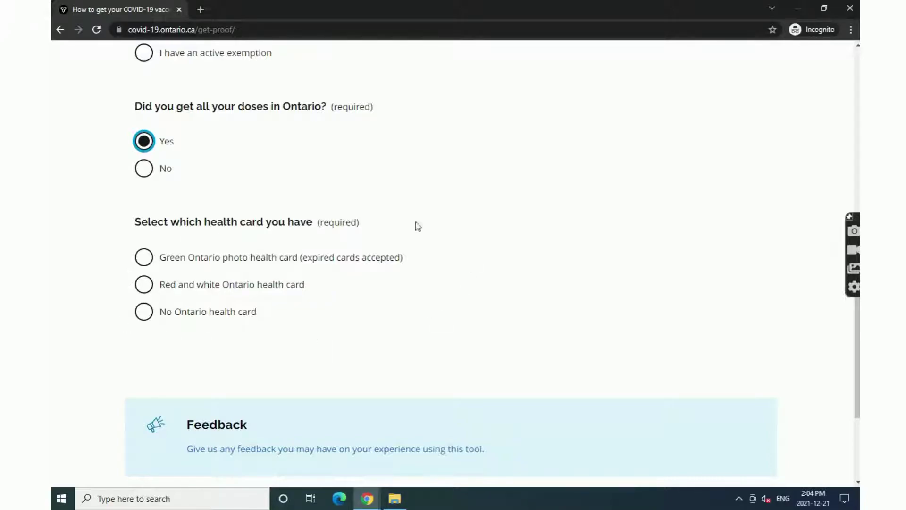
click(260, 260)
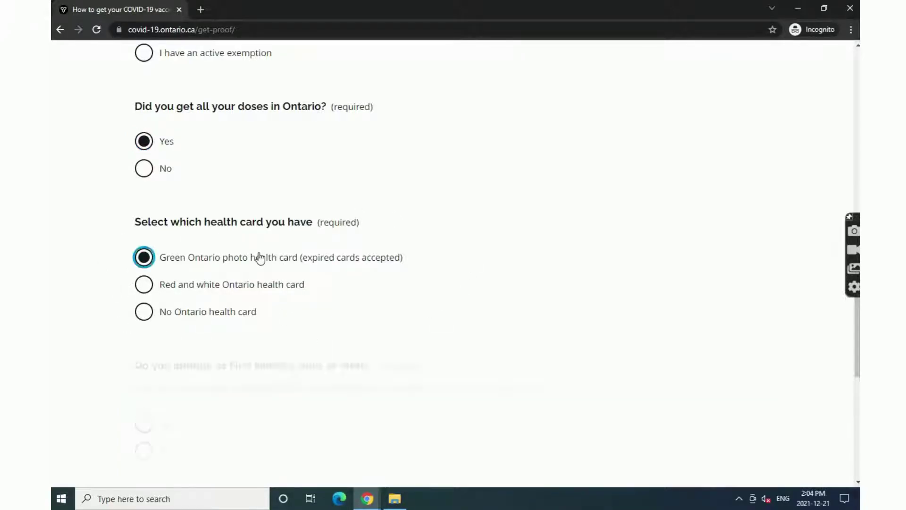
scroll(262, 262, down, 2)
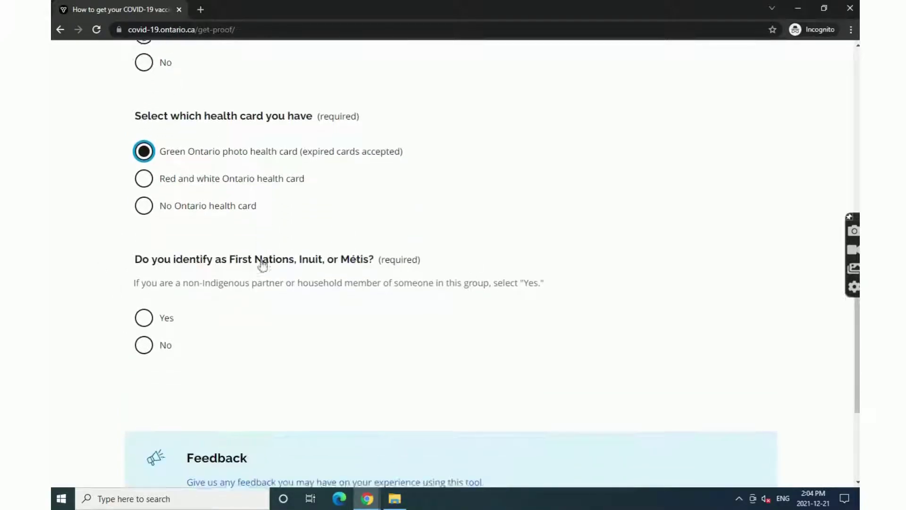
click(160, 342)
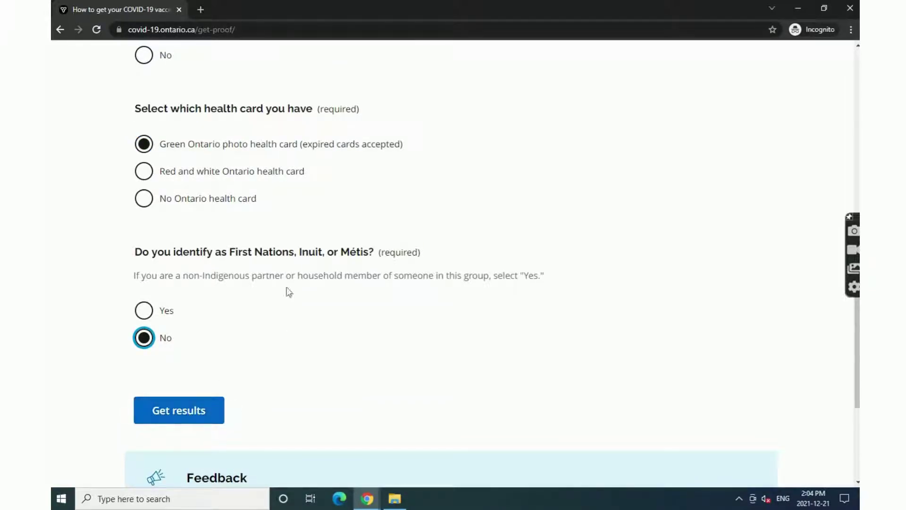
scroll(300, 322, up, 6)
scroll(297, 328, up, 2)
scroll(294, 340, down, 9)
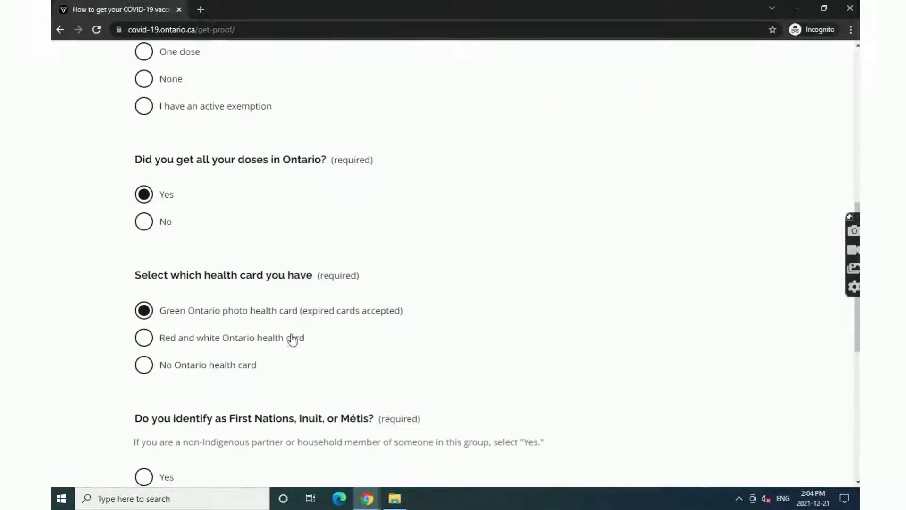
click(202, 356)
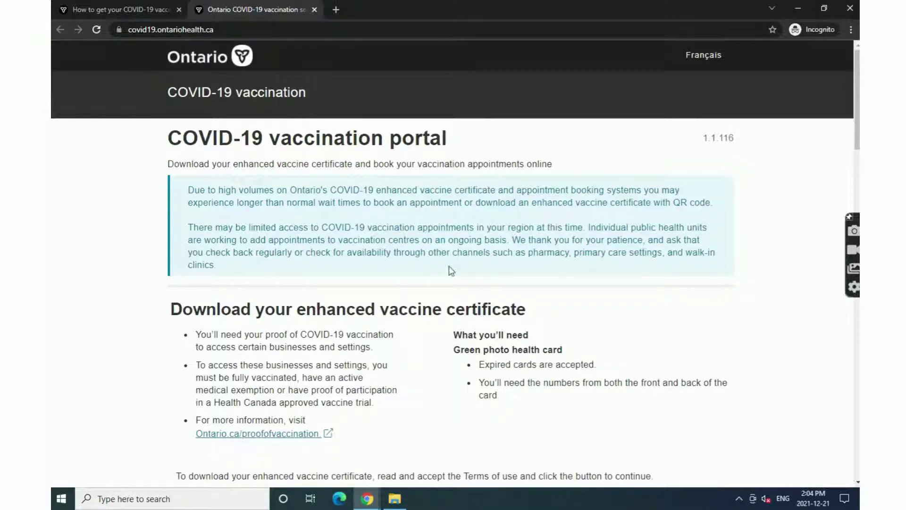
- Tick the Terms of use box and continue to 'Download your enhanced vaccine certificate'
scroll(443, 295, down, 5)
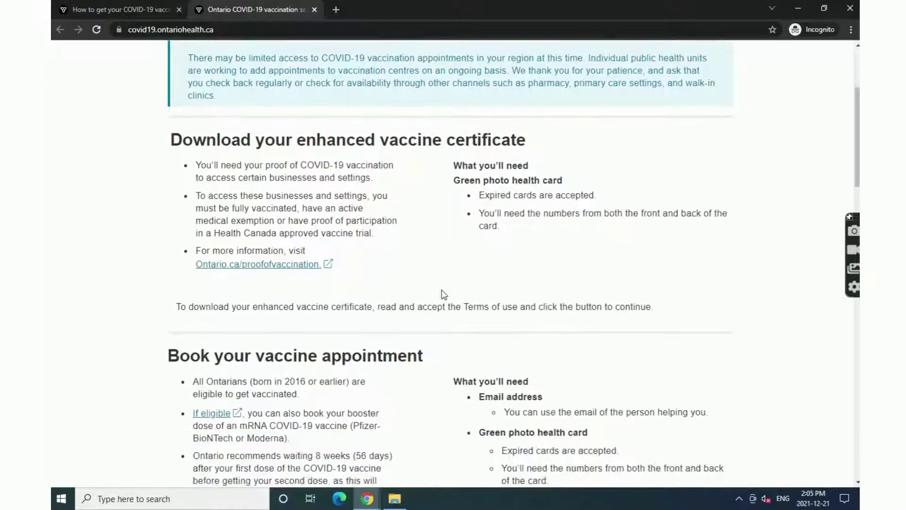
scroll(443, 294, down, 8)
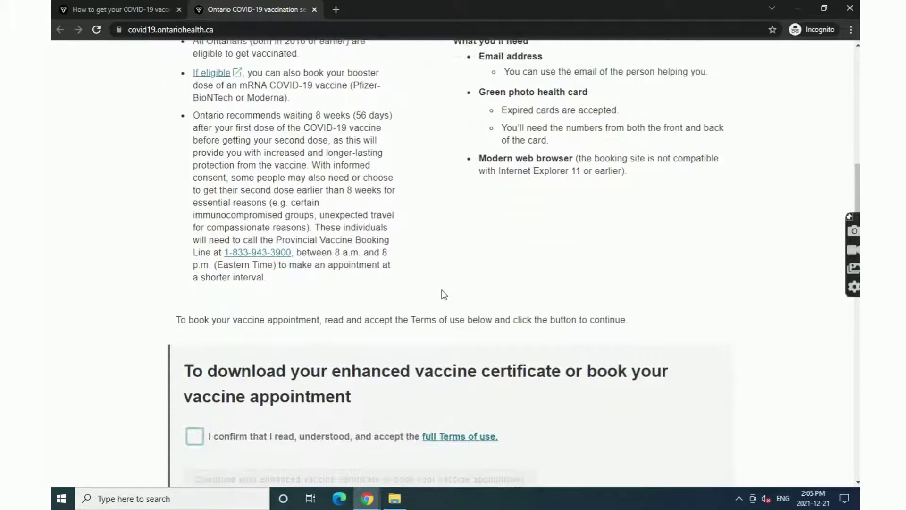
scroll(443, 295, down, 2)
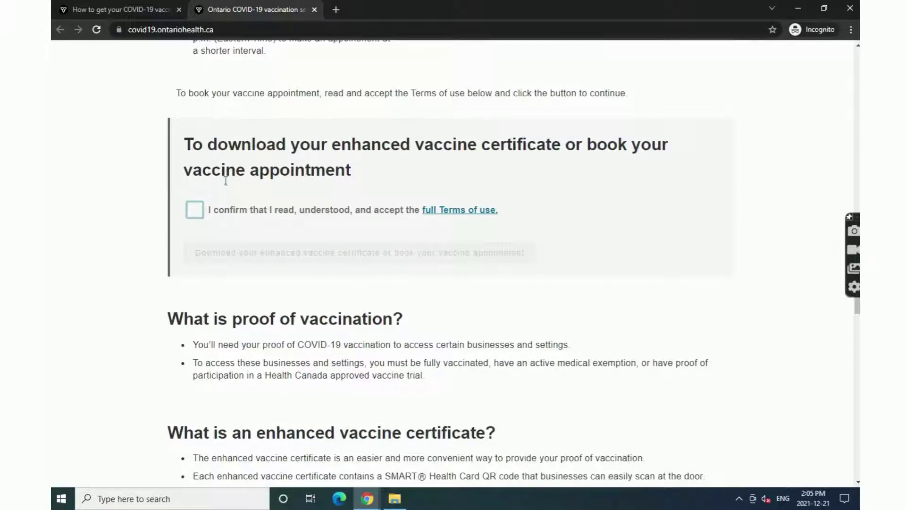
click(196, 209)
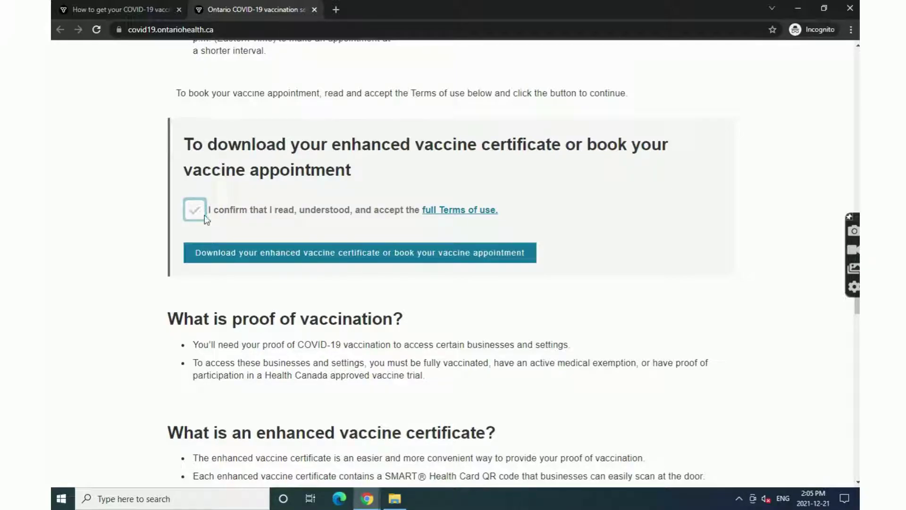
click(277, 263)
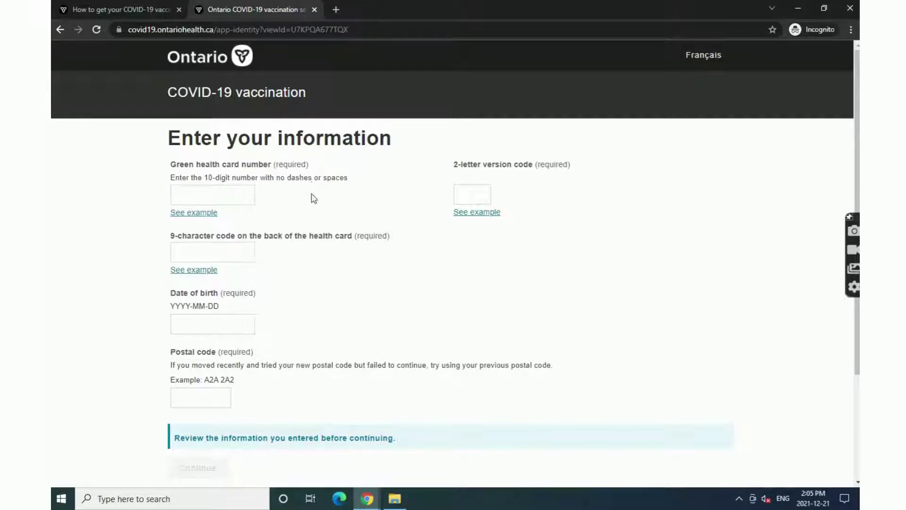
- Enter the green health card number, checking the card examples for it and the version code
click(202, 217)
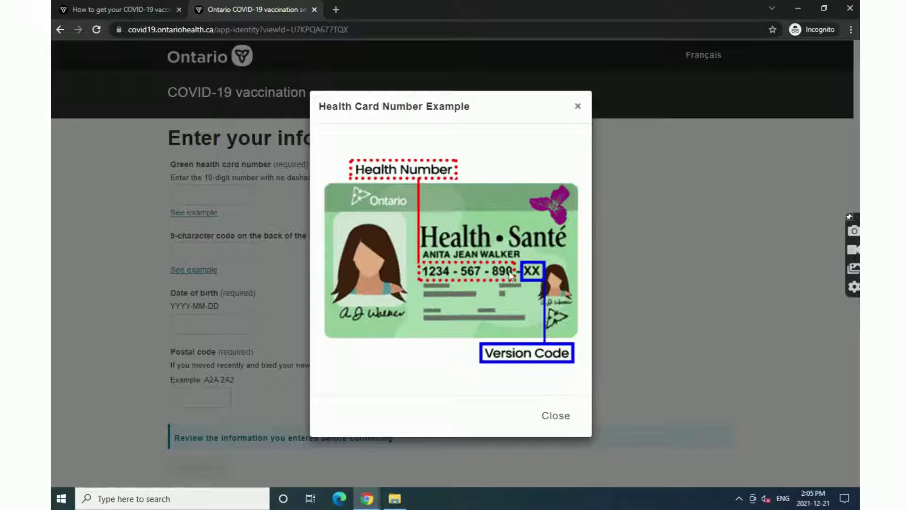
click(577, 106)
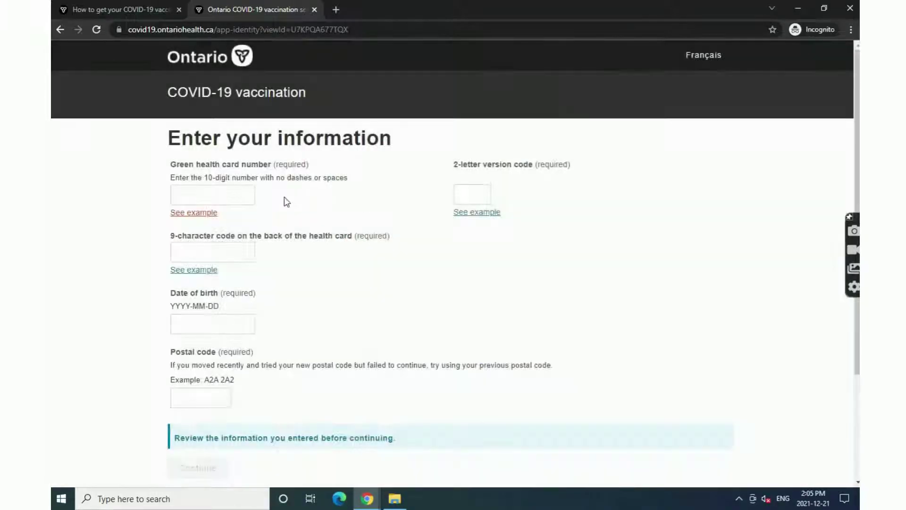
click(238, 193)
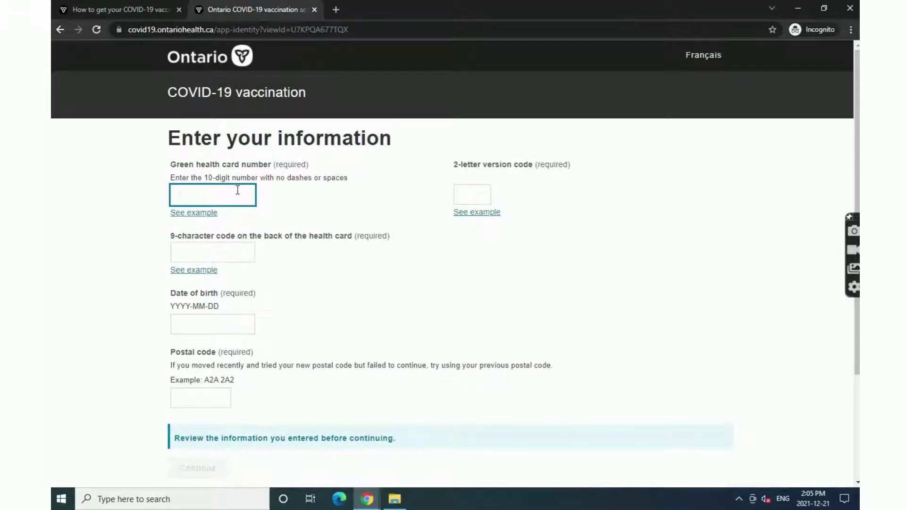
text(1234-567-890)
click(486, 213)
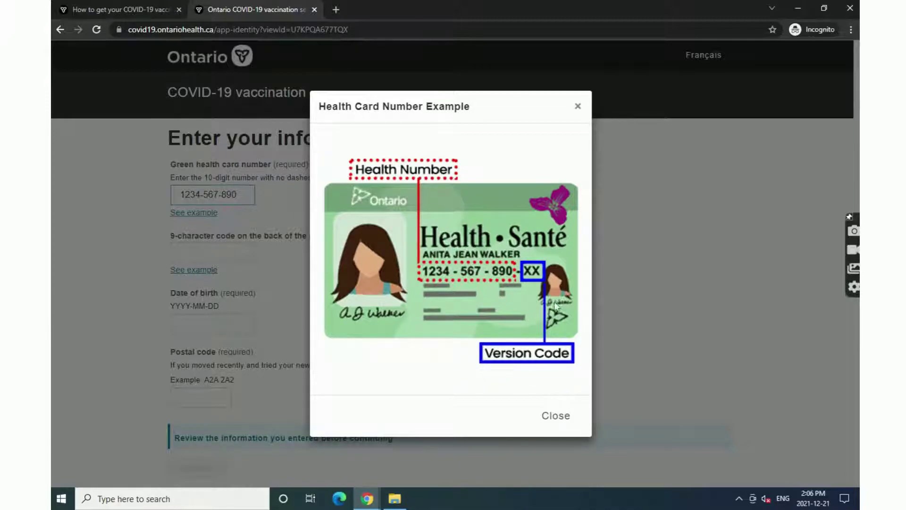
click(578, 106)
click(476, 194)
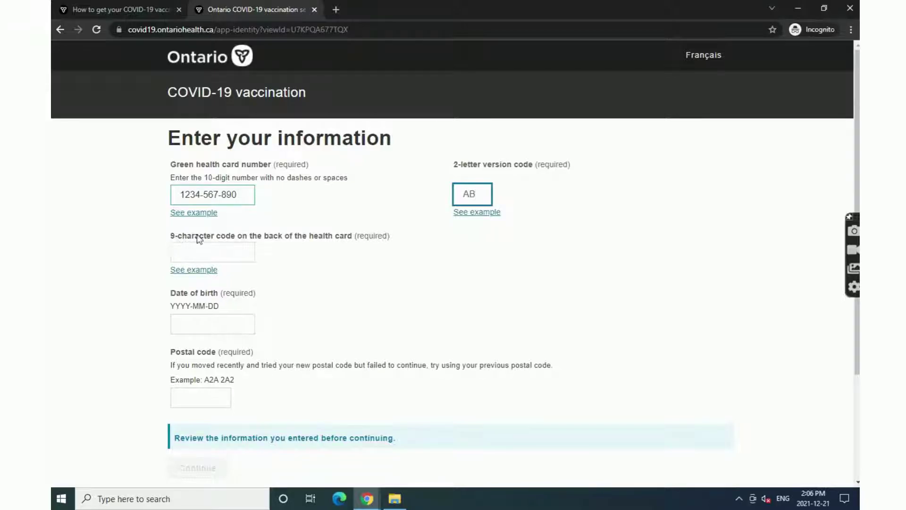
- Enter the 9-character code from the back of the card after viewing its example
click(192, 270)
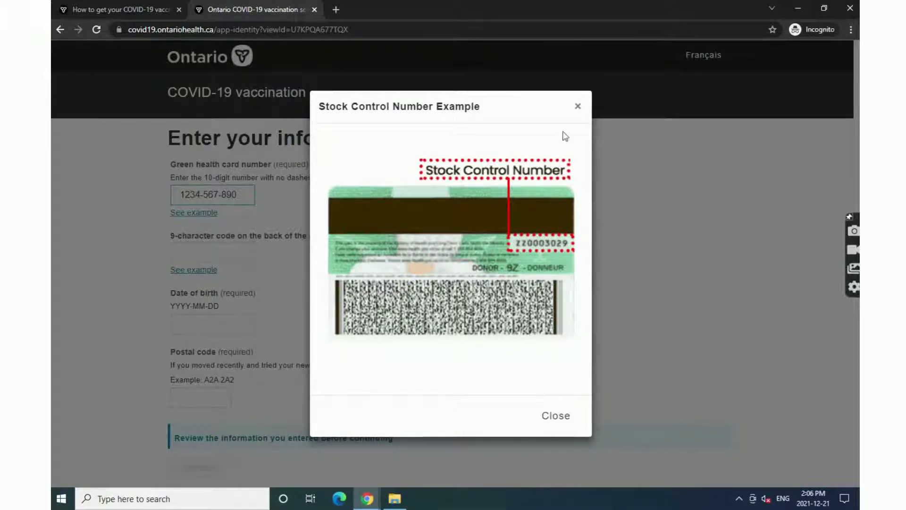
click(575, 111)
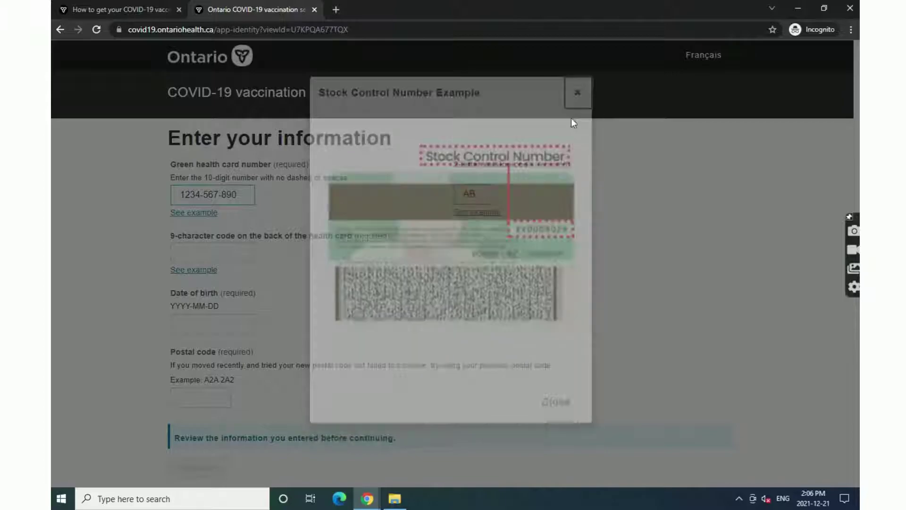
click(189, 248)
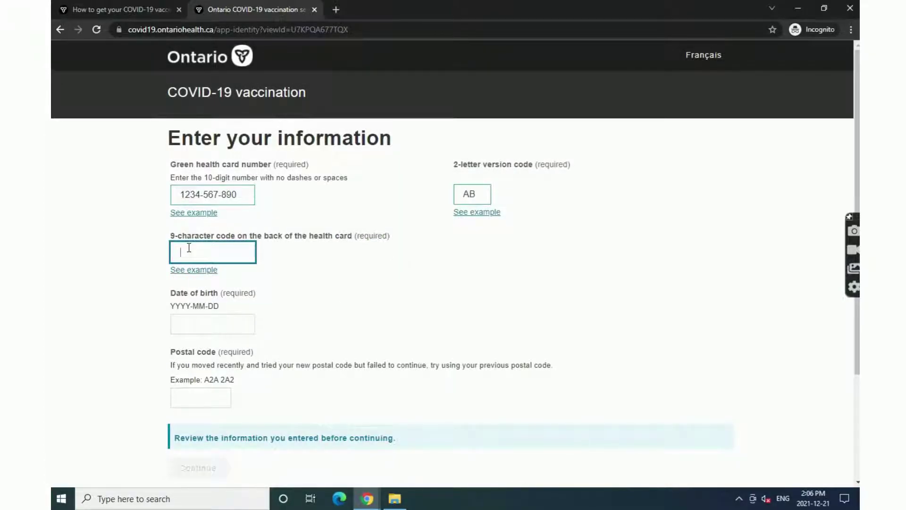
text(AB1234567)
- Fill in the date of birth and postal code fields
click(229, 318)
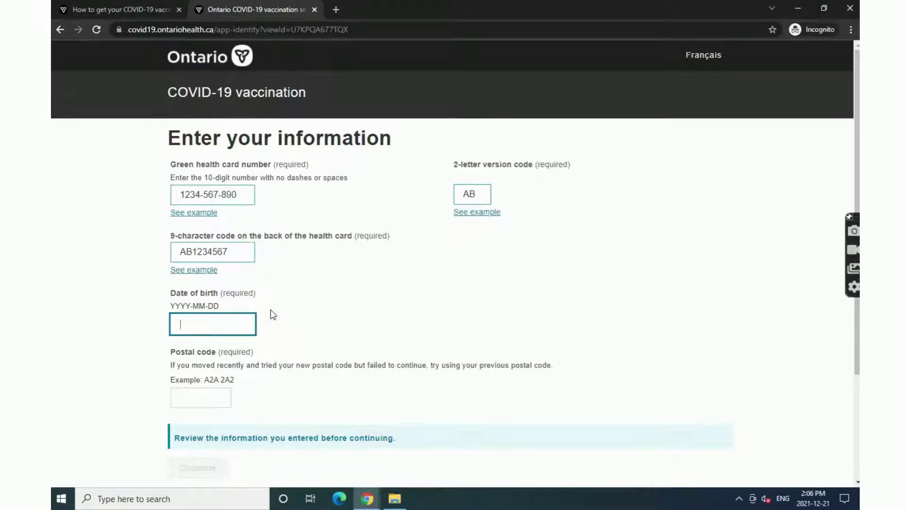
text(1980-12-21)
click(221, 398)
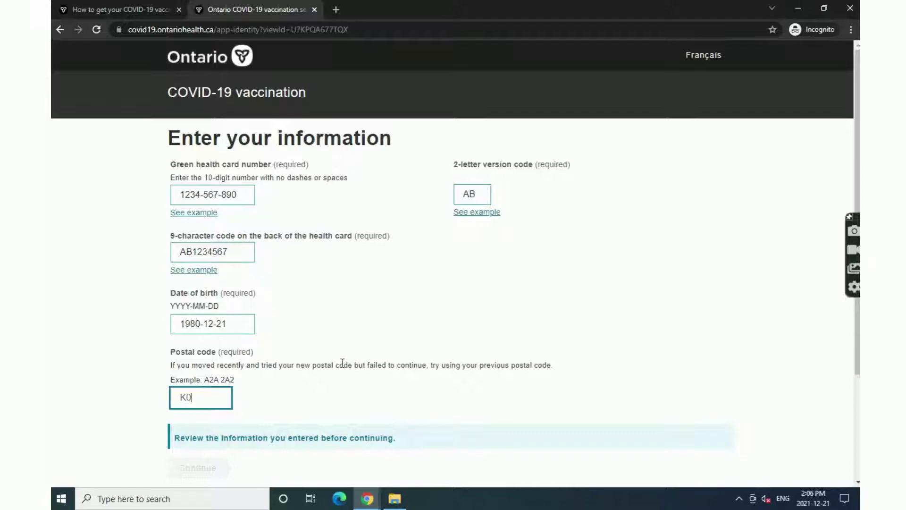
text(K0L 1H0)
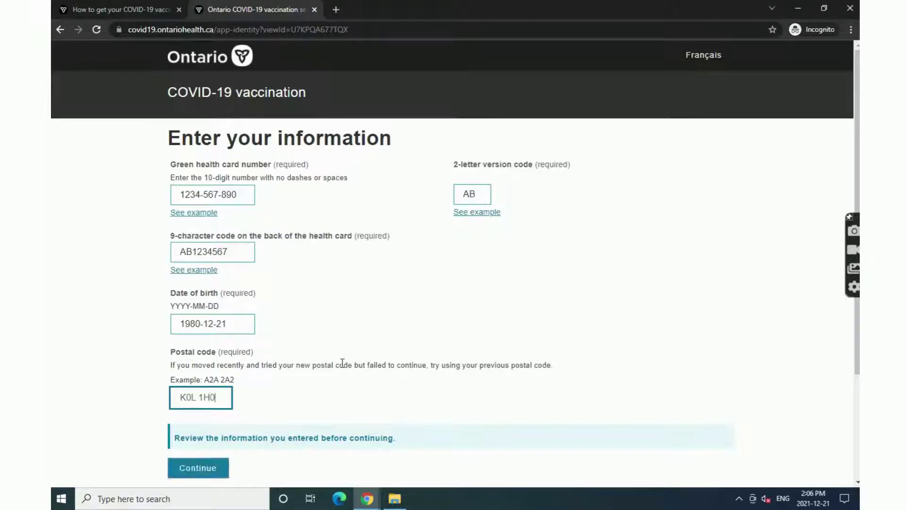
scroll(340, 366, down, 1)
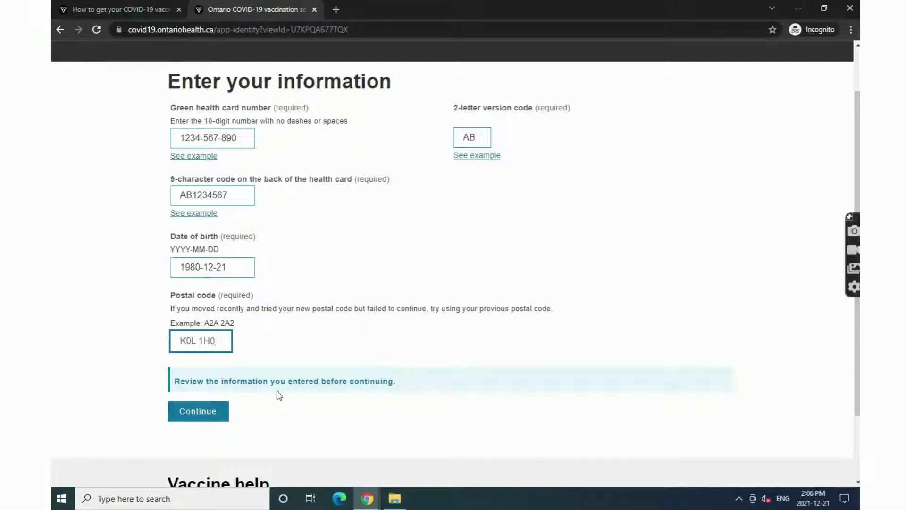
- Submit the entered details and choose the Proof of vaccination service
click(216, 414)
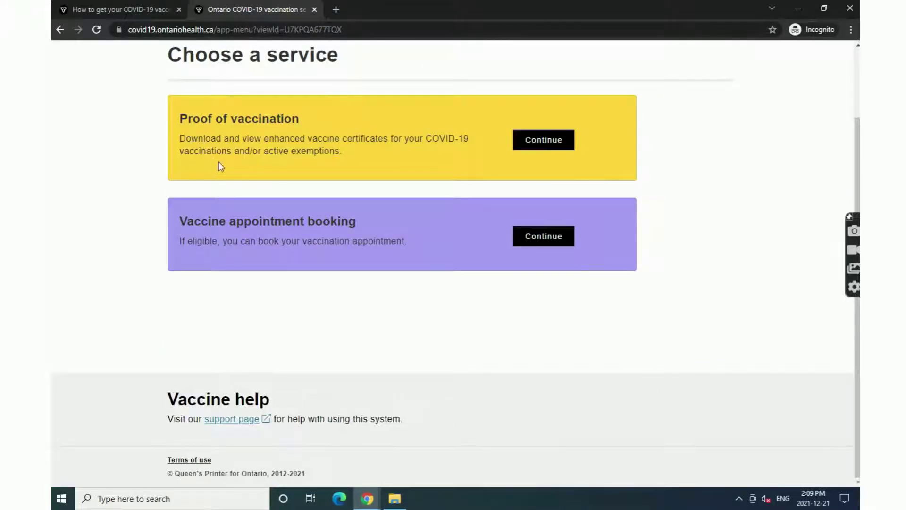
click(560, 143)
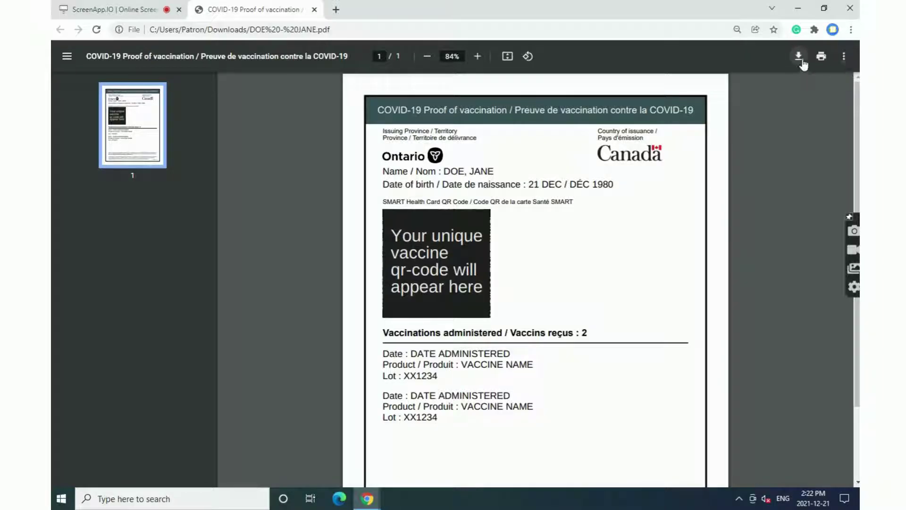
- Save the certificate to This PC > Downloads as a PDF File, overwriting the existing copy
click(798, 56)
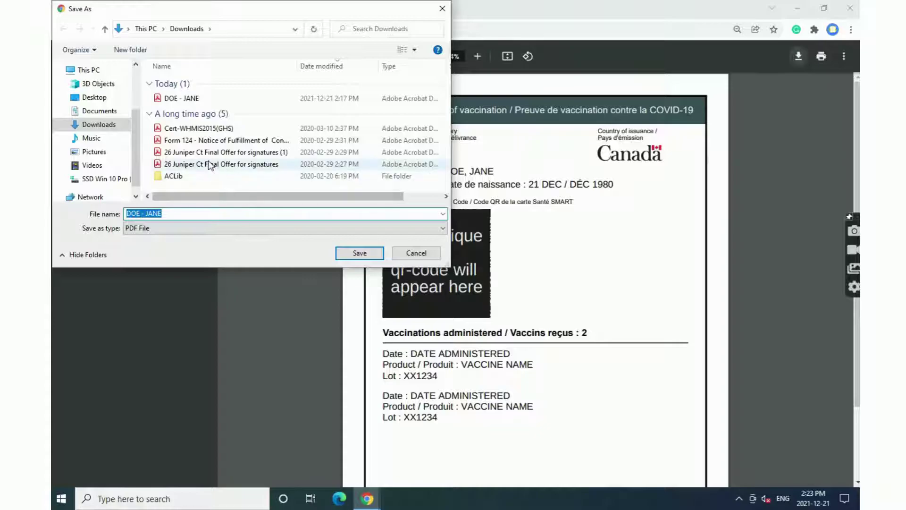
scroll(92, 101, up, 2)
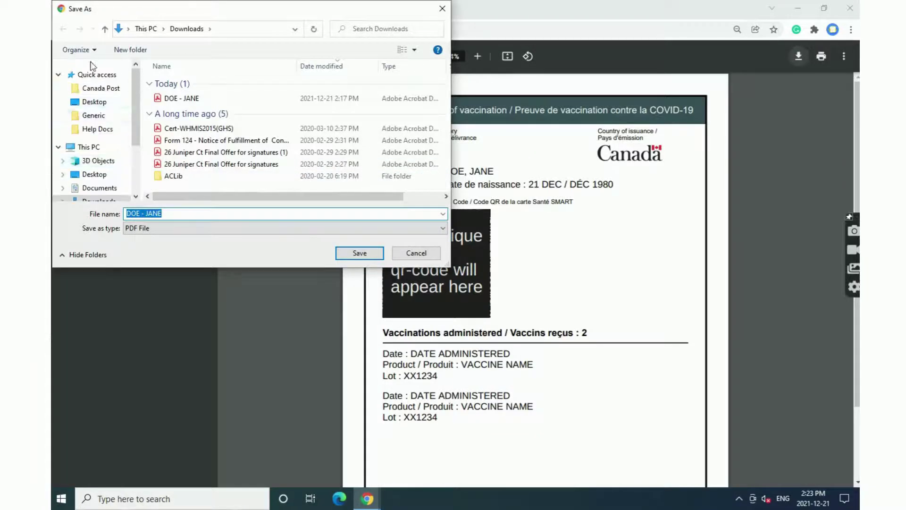
click(89, 147)
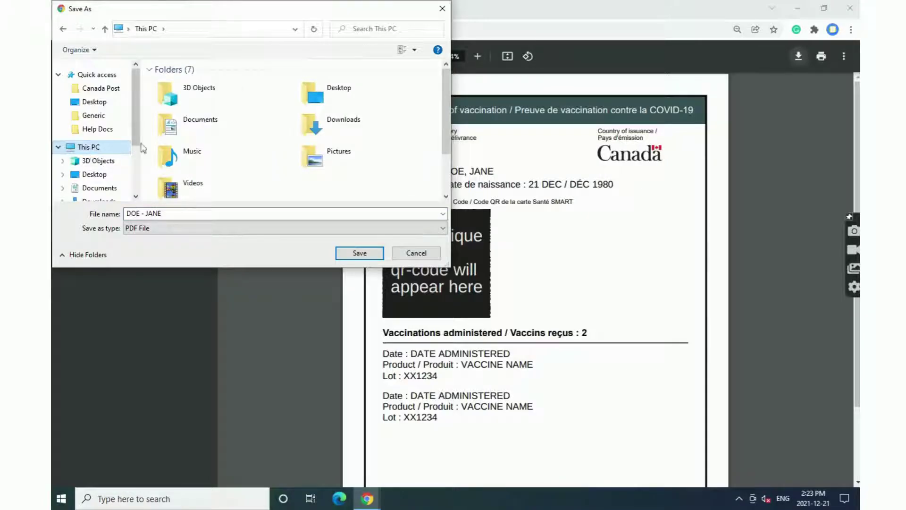
double_click(350, 123)
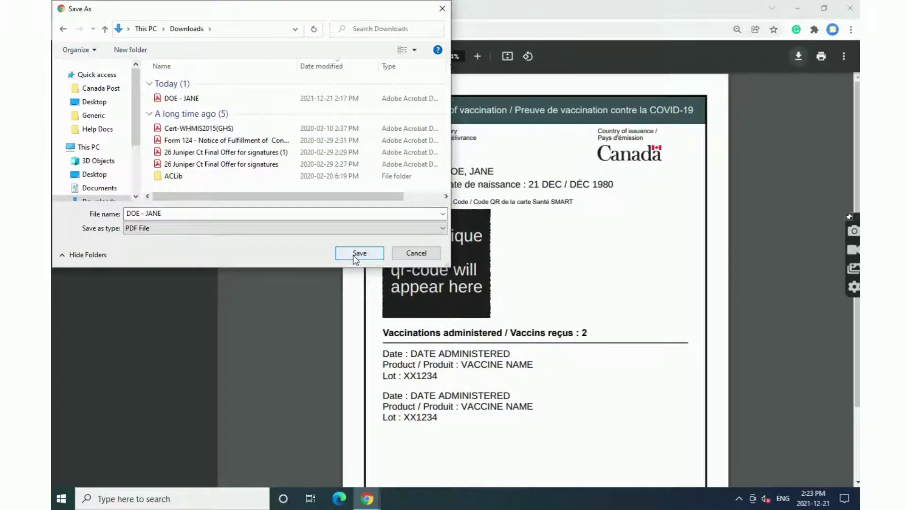
click(330, 228)
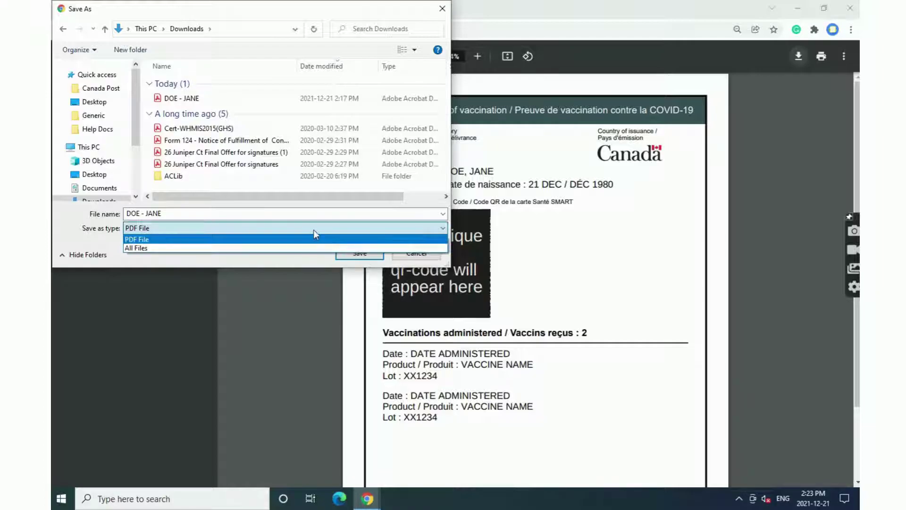
click(313, 229)
click(361, 252)
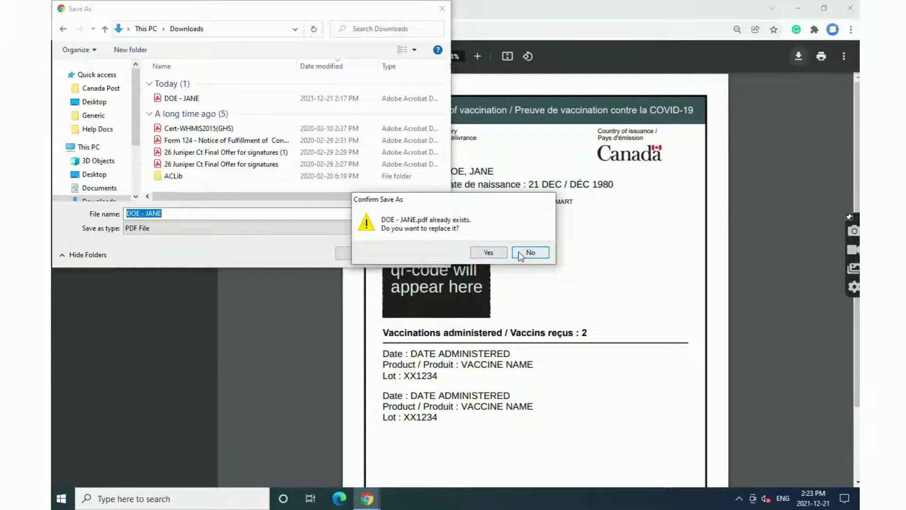
click(489, 252)
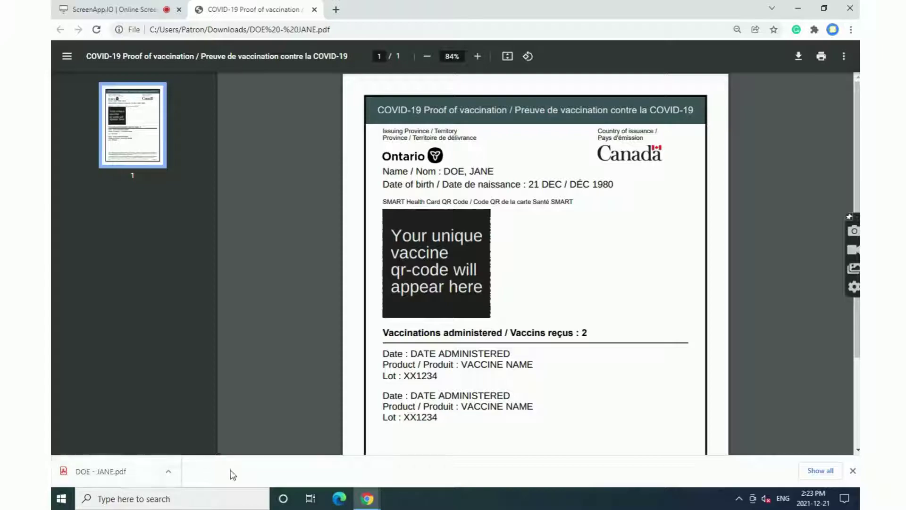
- Minimize Chrome and open the Windows Start menu
click(801, 11)
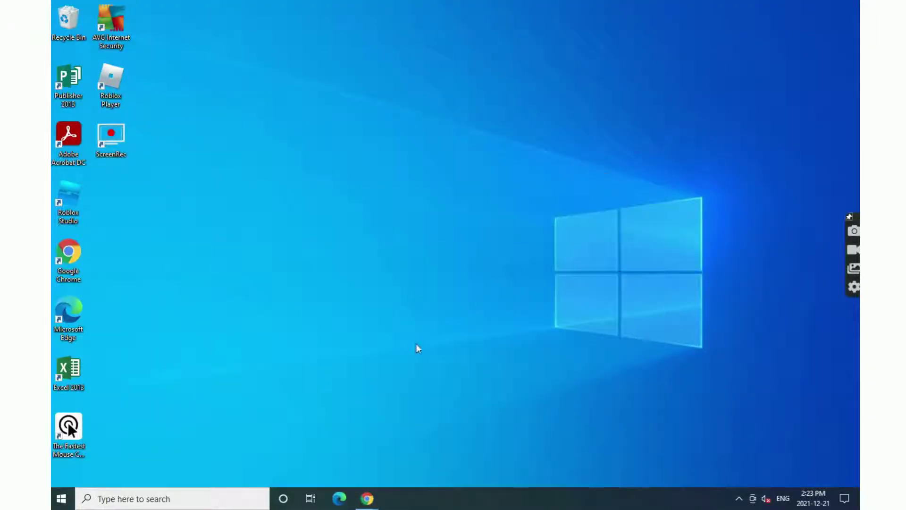
click(62, 499)
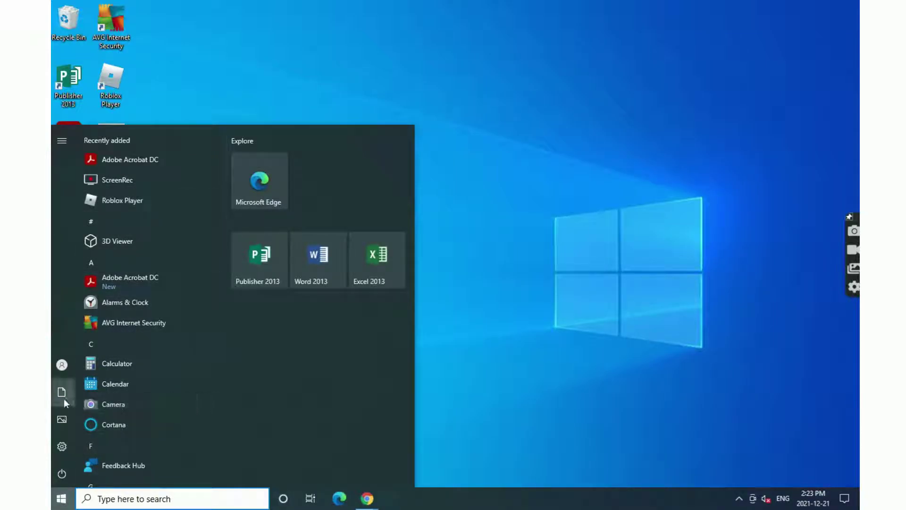
mouse_move(64, 398)
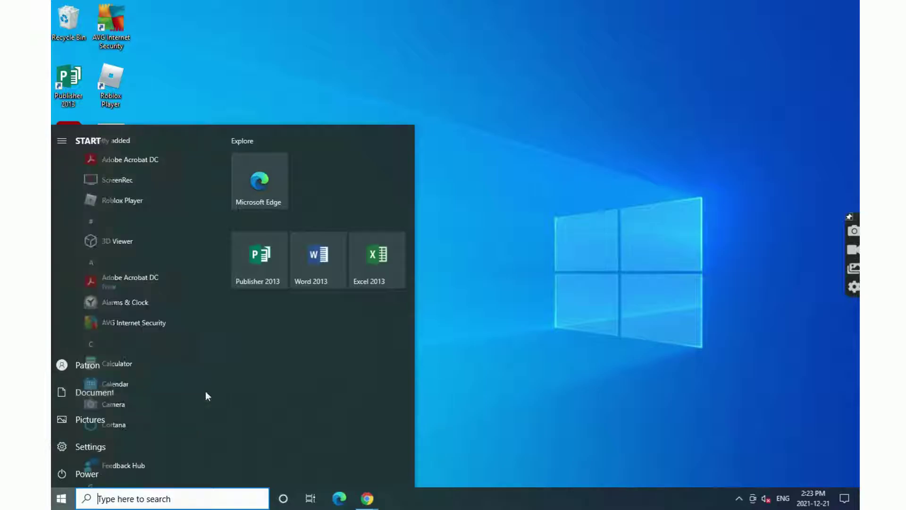
- Open the proof of vaccination PDF from the Downloads folder in File Explorer
click(88, 392)
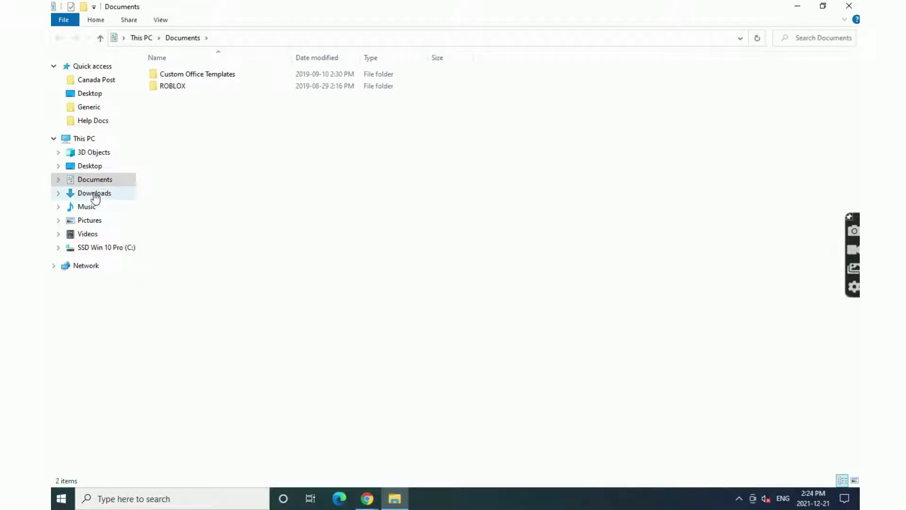
click(95, 195)
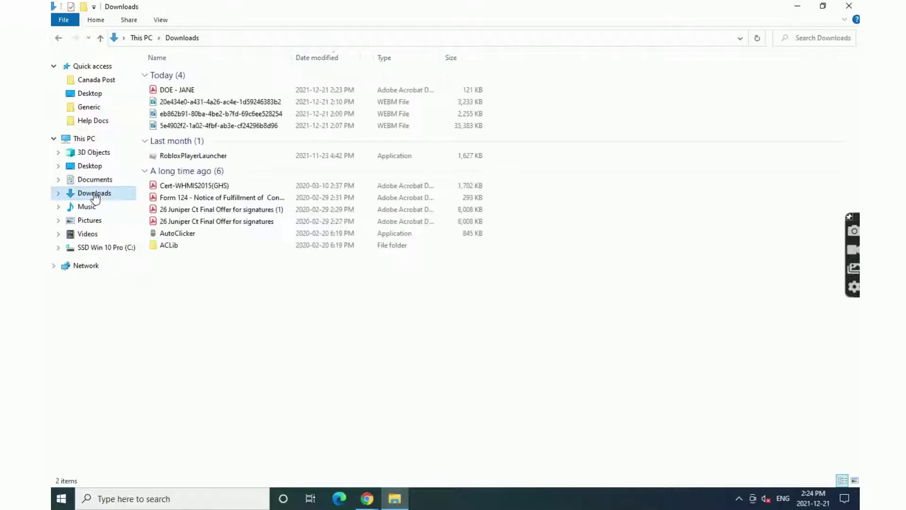
click(223, 89)
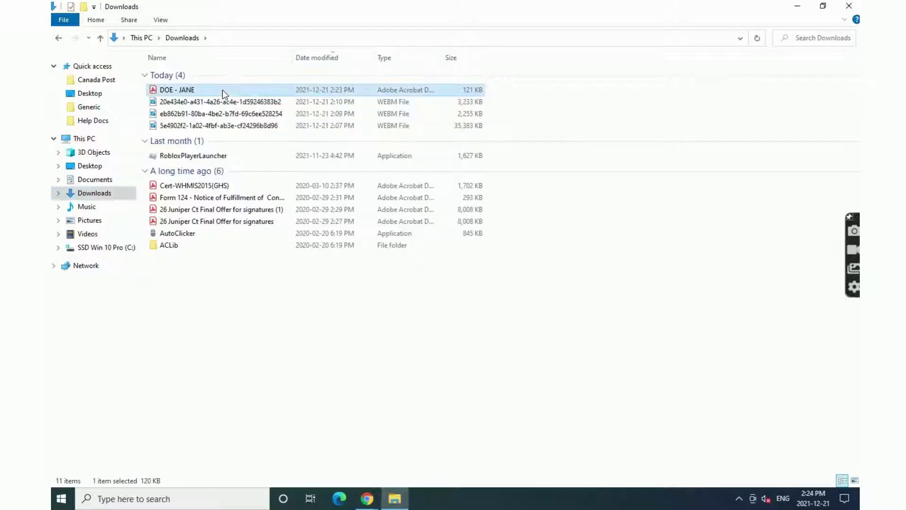
double_click(223, 90)
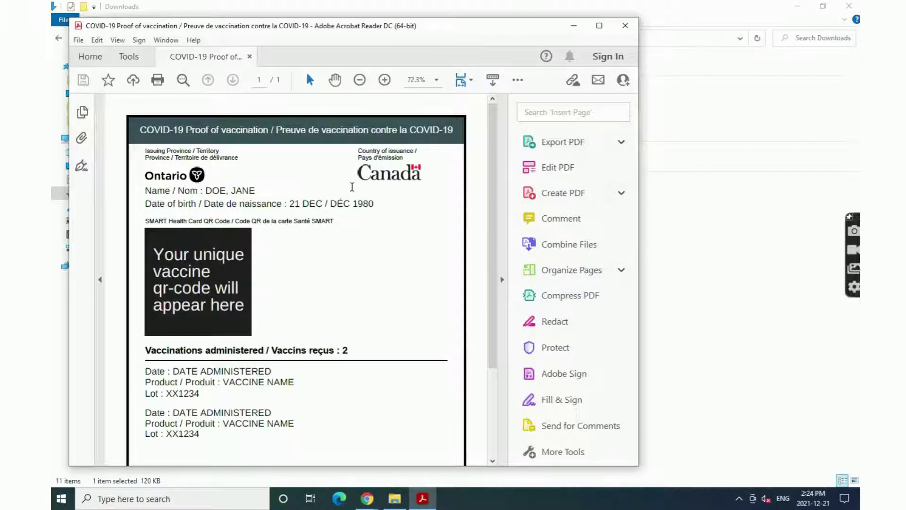
- Maximize the Acrobat Reader window and close the 'Update successful' notice
scroll(412, 210, down, 5)
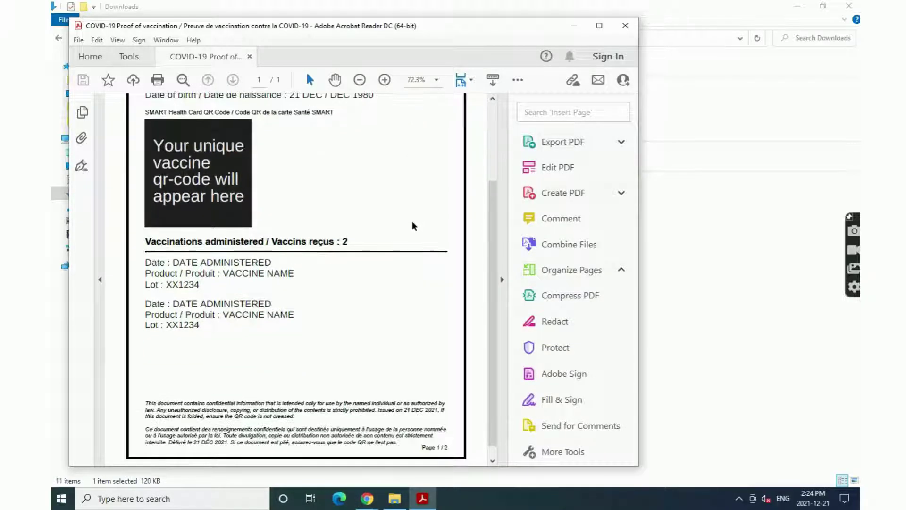
scroll(414, 259, up, 5)
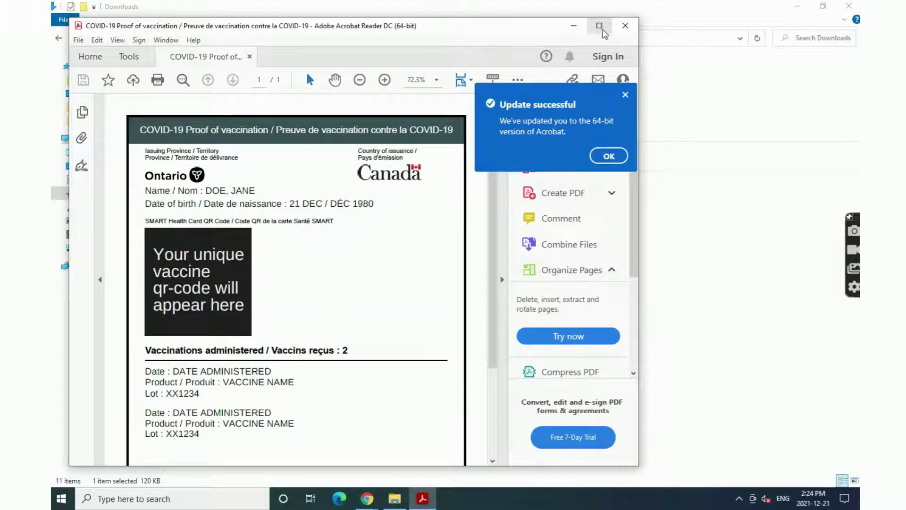
click(599, 27)
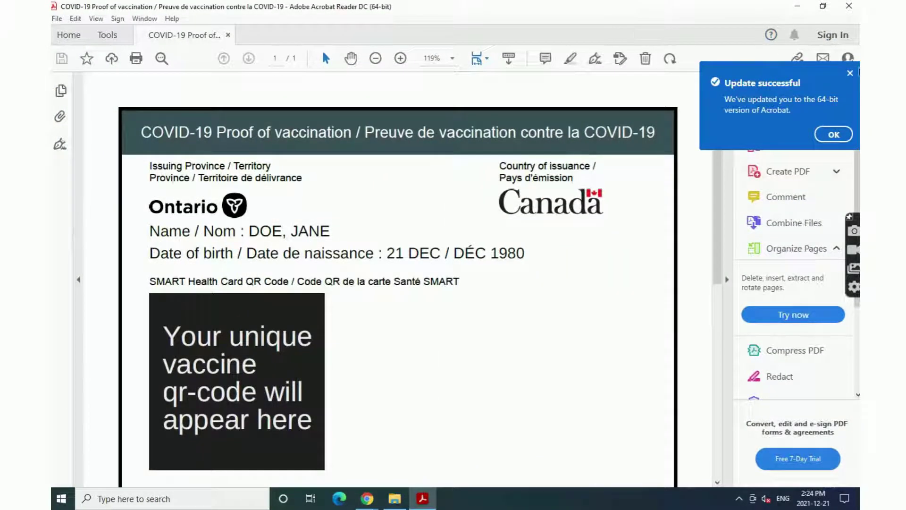
click(850, 73)
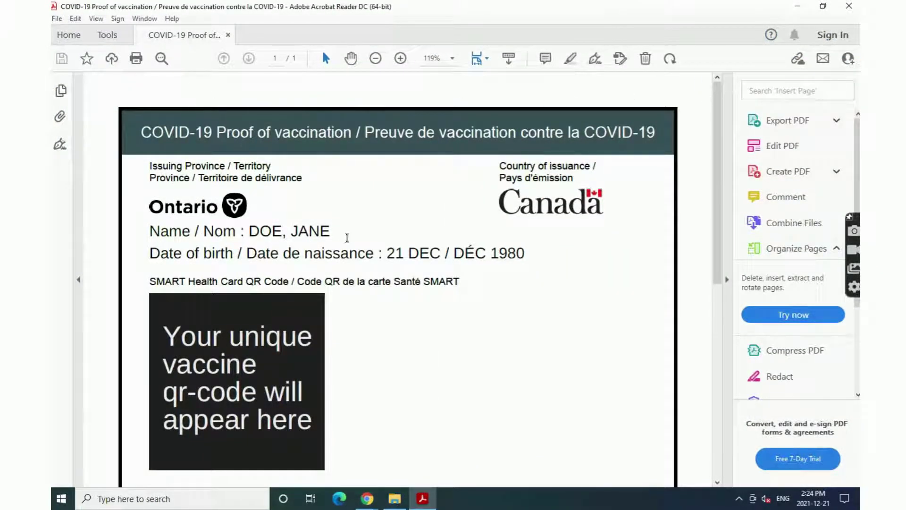
scroll(628, 290, down, 3)
scroll(614, 264, down, 3)
scroll(550, 297, up, 6)
- Open print settings, keep the HP LaserJet 400 M401n printer, and select Custom Scale
click(137, 61)
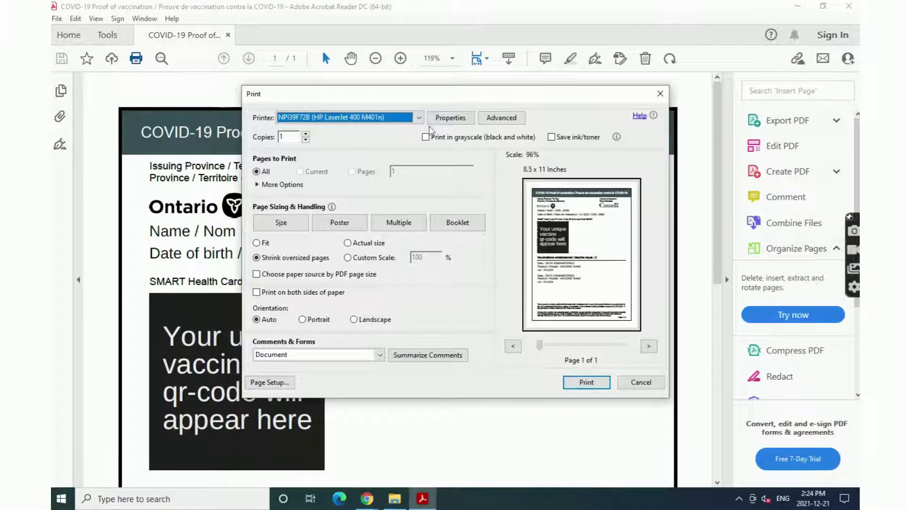
click(419, 118)
click(344, 154)
click(348, 257)
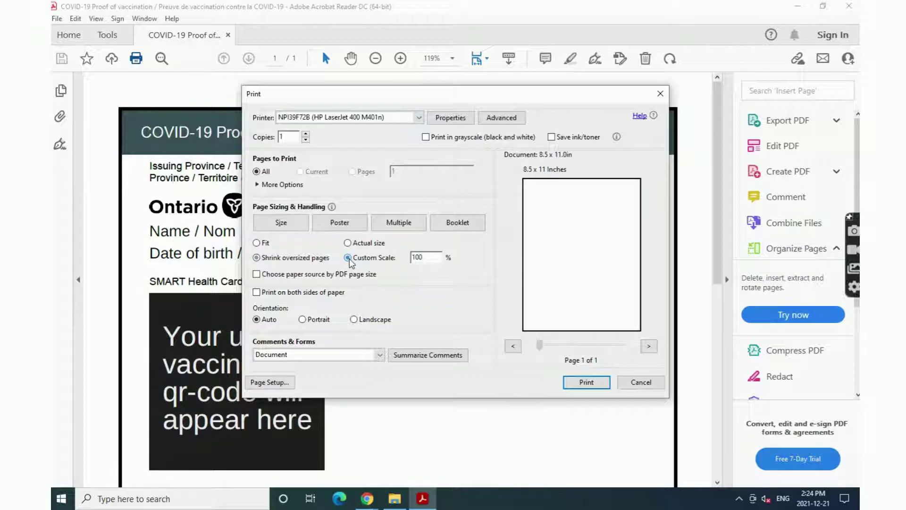
- Preview the document at a 25% custom scale and compare it with Fit scaling
click(429, 257)
drag(425, 258, 409, 259)
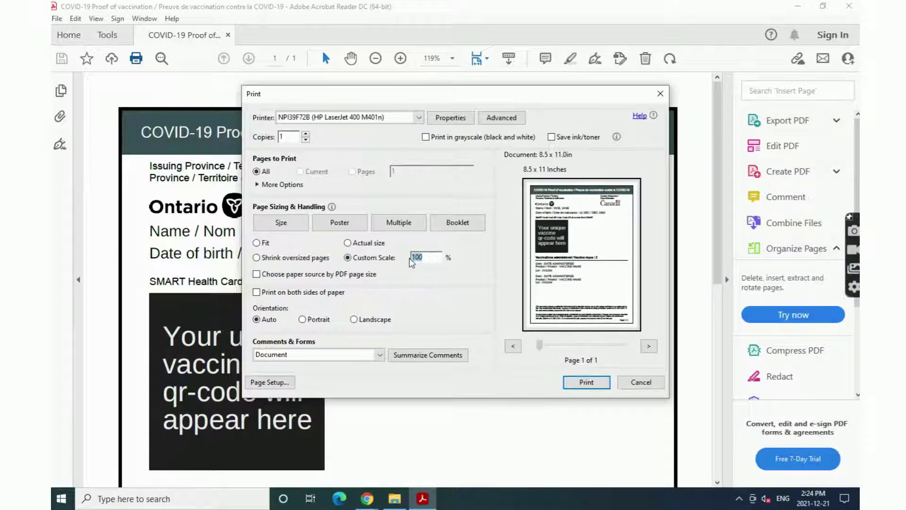
text(25)
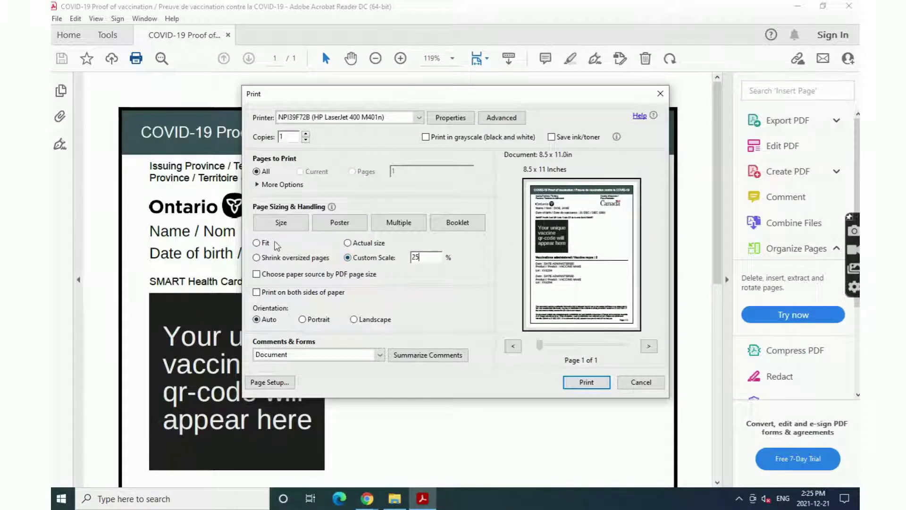
click(268, 245)
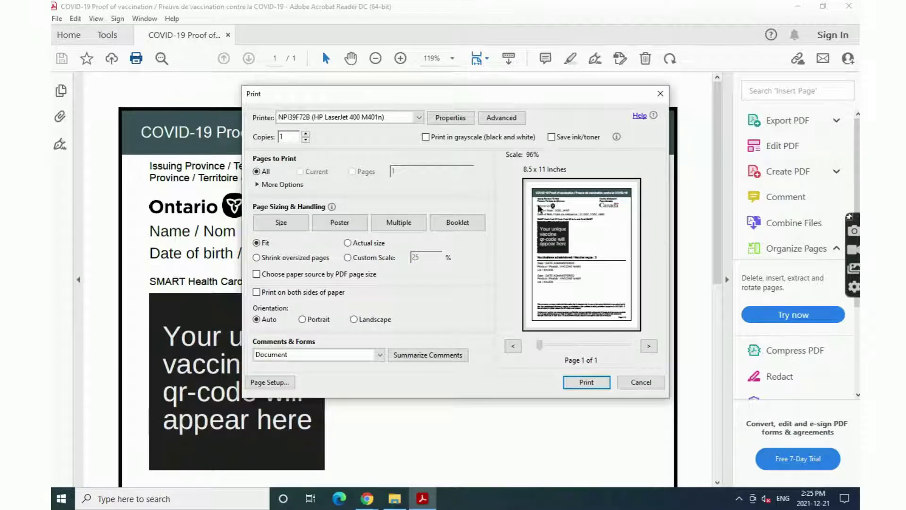
click(362, 259)
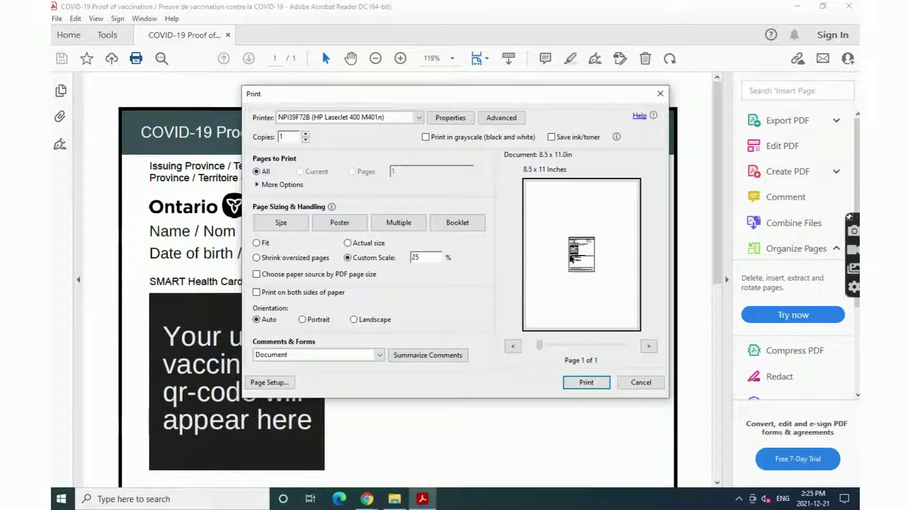
- Change the custom scale from 25 to 100% after rechecking Fit
drag(432, 257, 411, 259)
text(100)
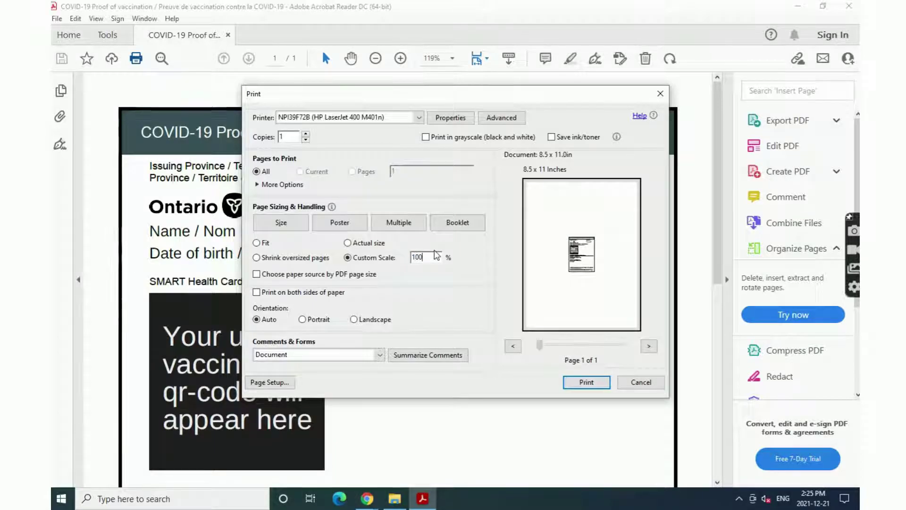
click(264, 245)
click(354, 258)
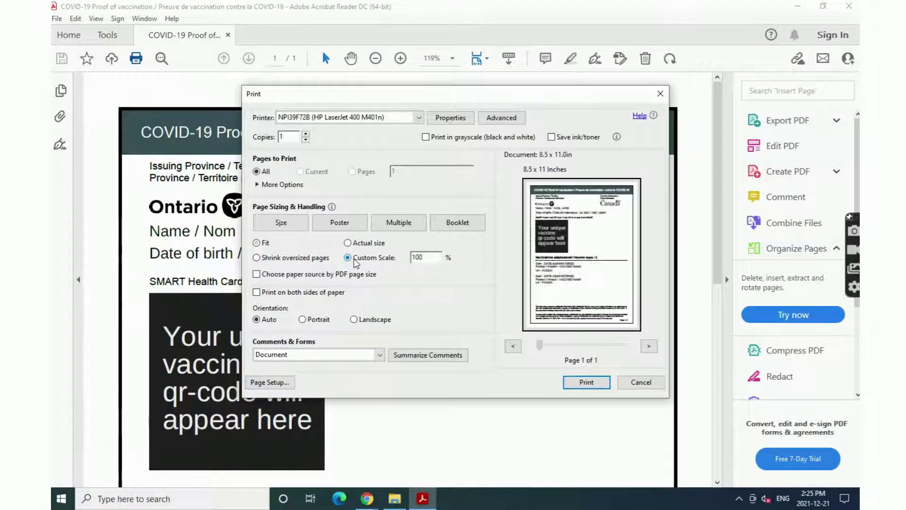